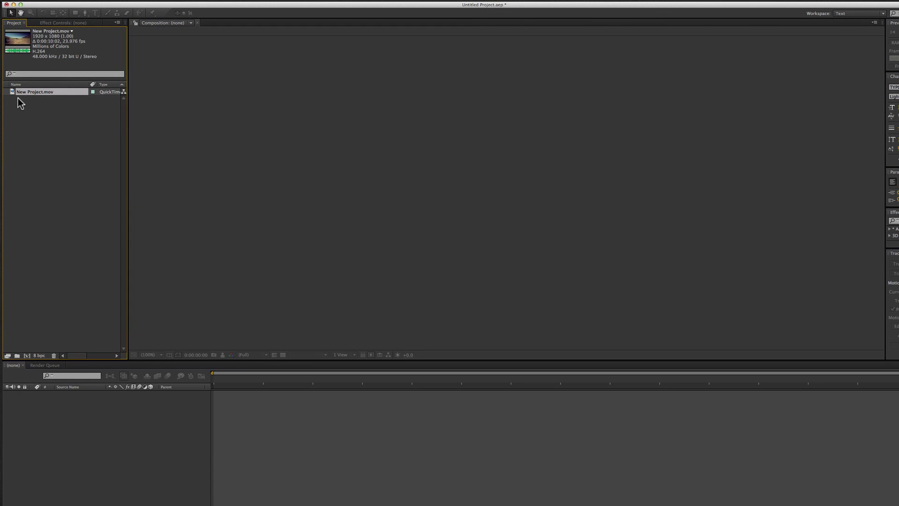
# Build a 'New Project' composition from New Project.mov and open it in the timeline
pyautogui.click(27, 355)
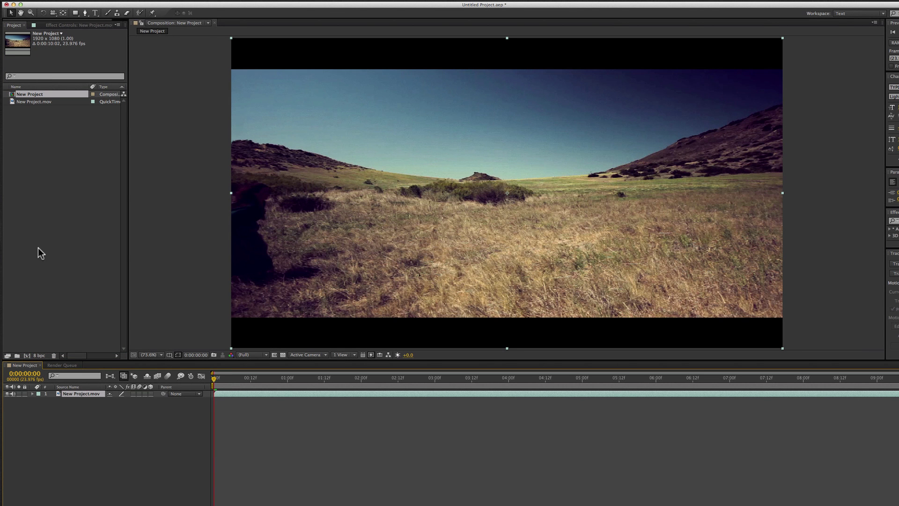
pyautogui.click(150, 303)
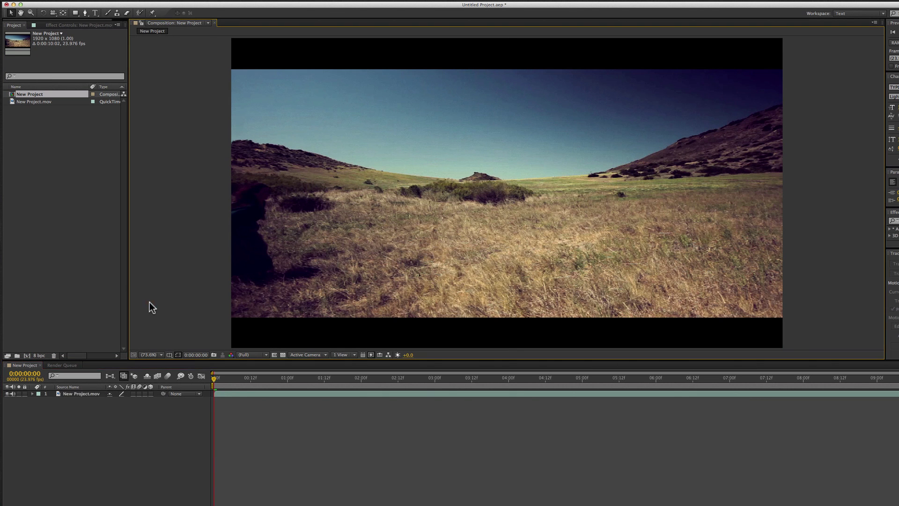
pyautogui.moveTo(213, 378); pyautogui.dragTo(239, 406)
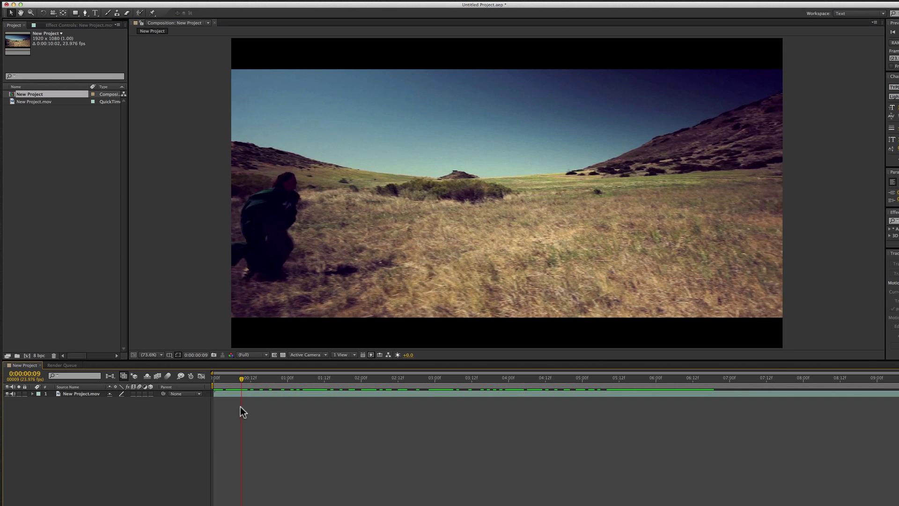
# Run Track Camera on the footage layer and review the shot type options while it solves
pyautogui.click(86, 395)
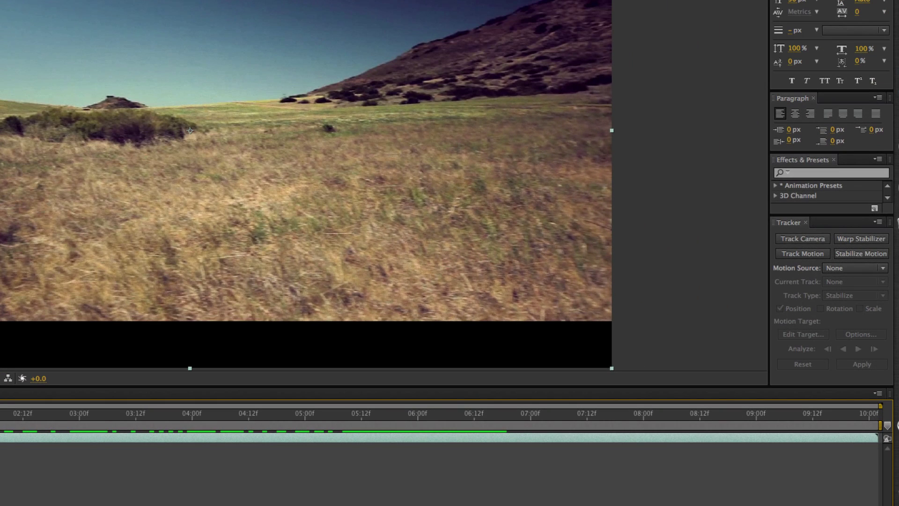
pyautogui.click(816, 238)
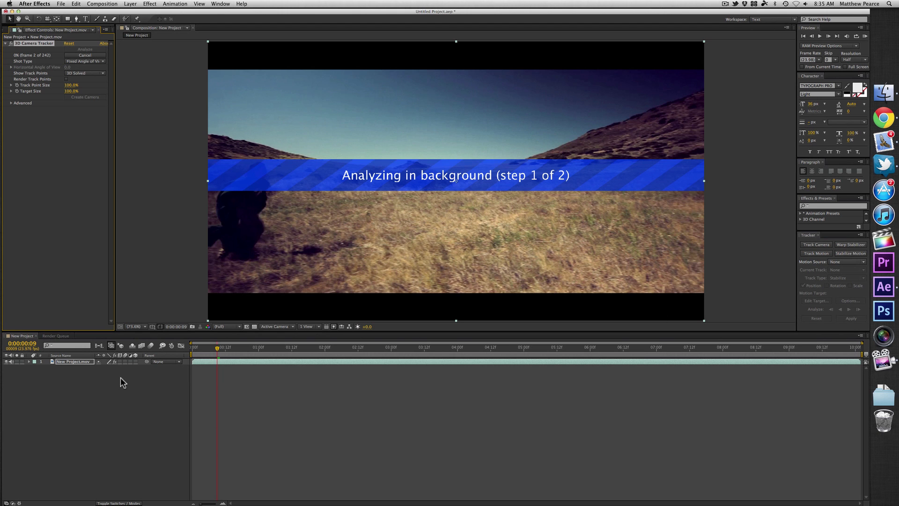
pyautogui.click(55, 336)
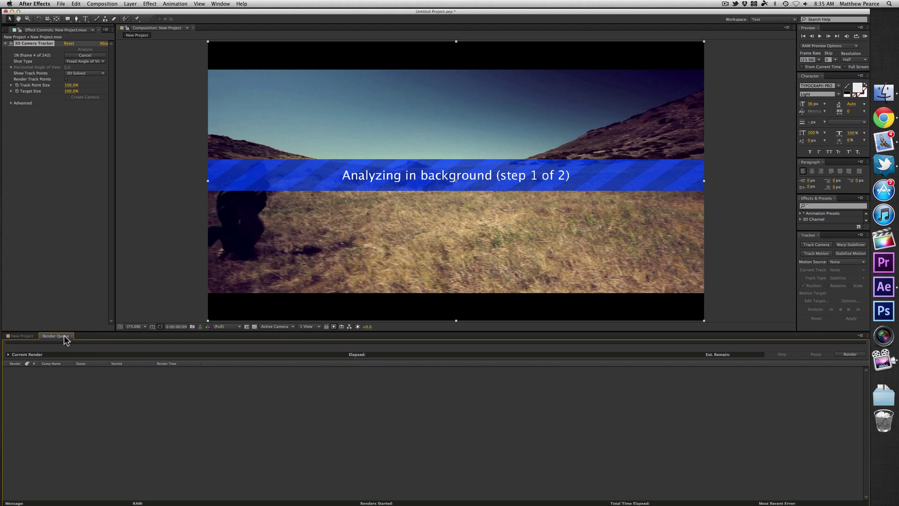
pyautogui.click(22, 336)
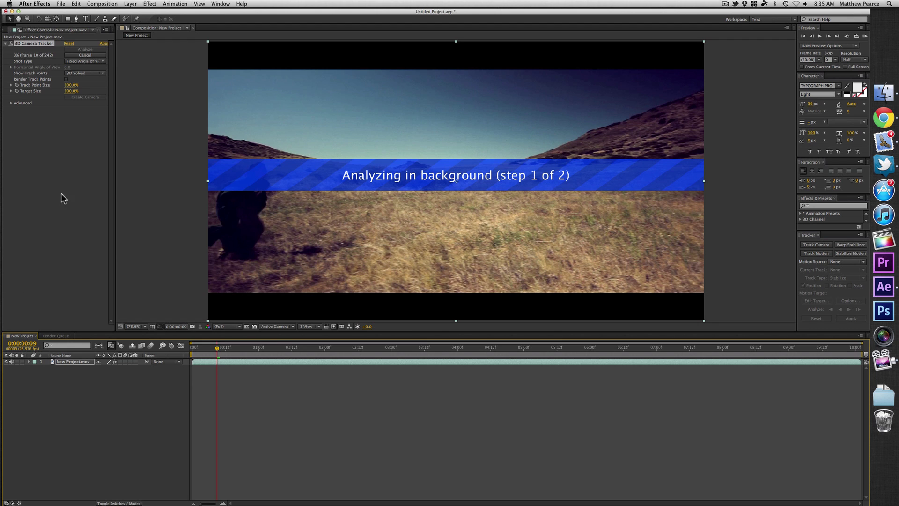
pyautogui.click(103, 63)
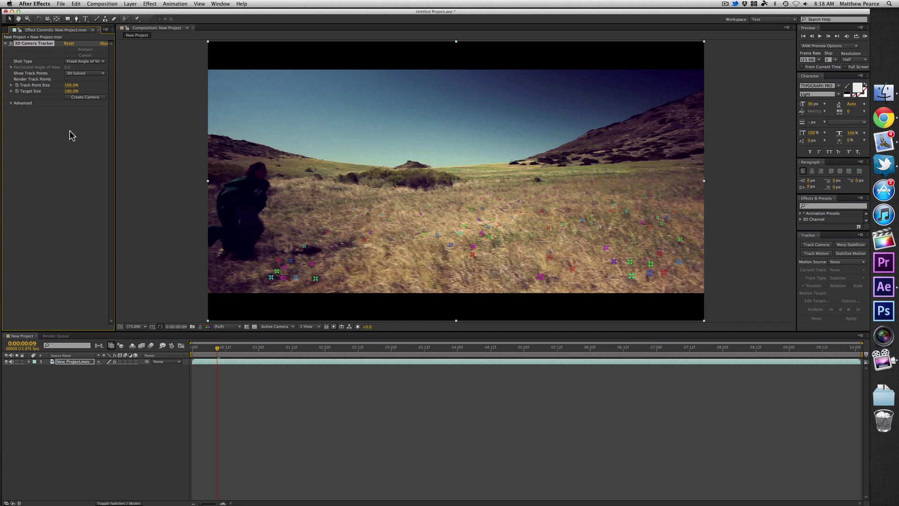
pyautogui.press('space')
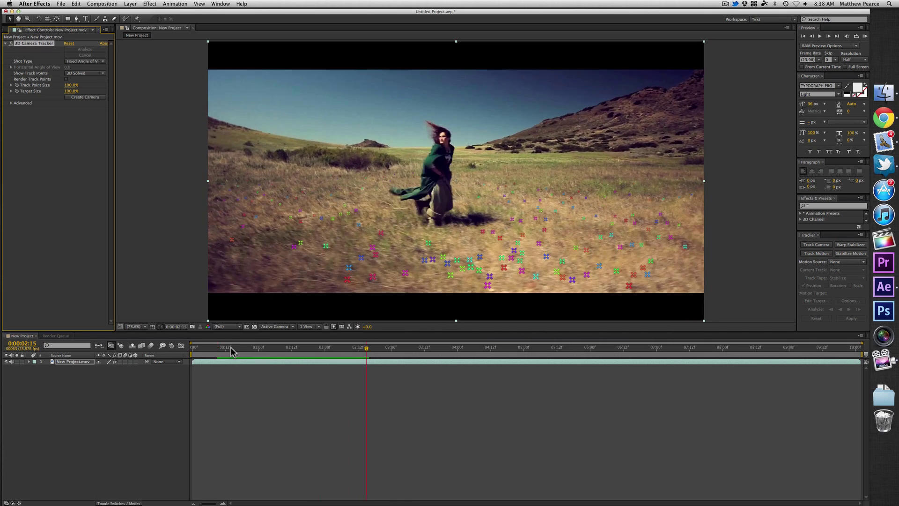
pyautogui.click(197, 349)
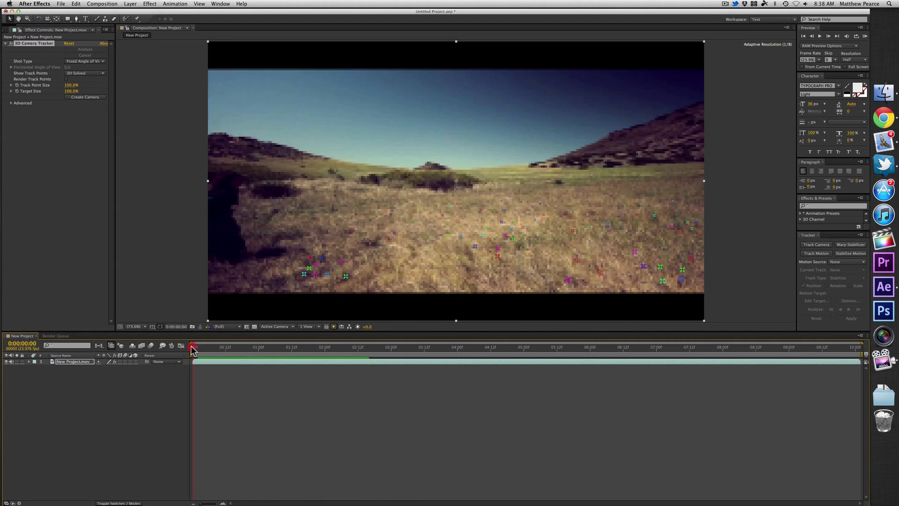
pyautogui.click(192, 348)
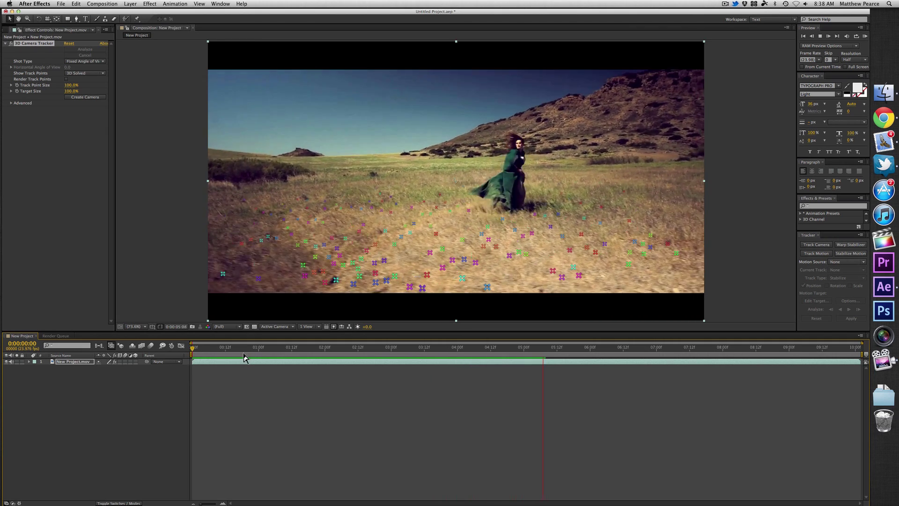
pyautogui.moveTo(347, 349); pyautogui.dragTo(375, 357)
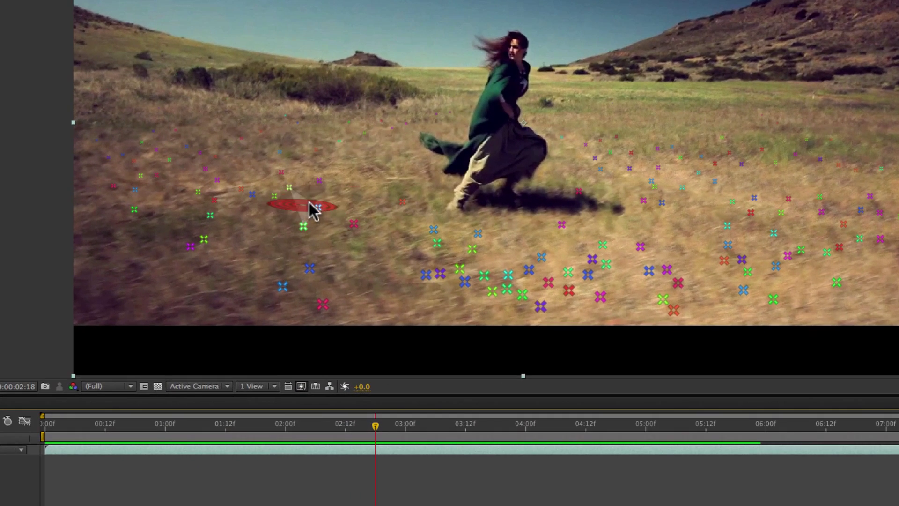
pyautogui.moveTo(310, 208)
pyautogui.mouseDown()
pyautogui.moveTo(276, 226)
pyautogui.moveTo(277, 236)
pyautogui.moveTo(319, 259)
pyautogui.moveTo(371, 253)
pyautogui.moveTo(349, 196)
pyautogui.moveTo(302, 207)
pyautogui.mouseUp()
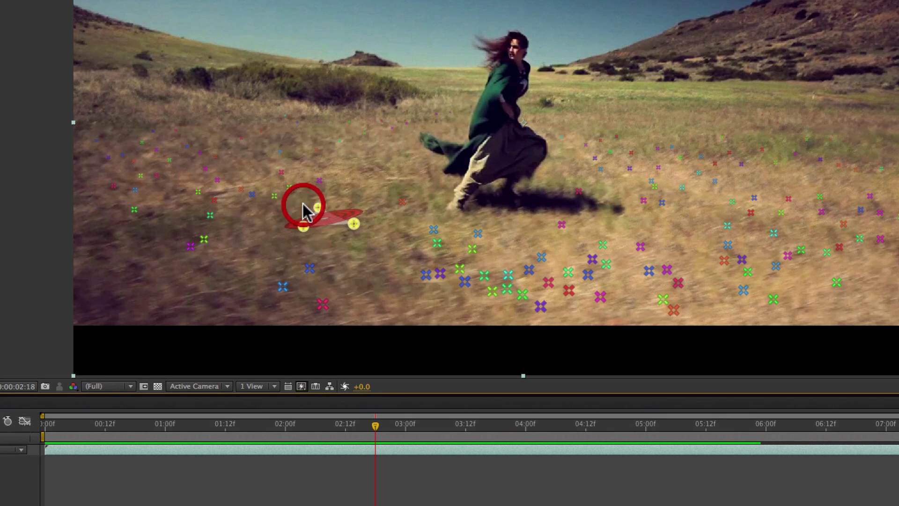
pyautogui.click(335, 237)
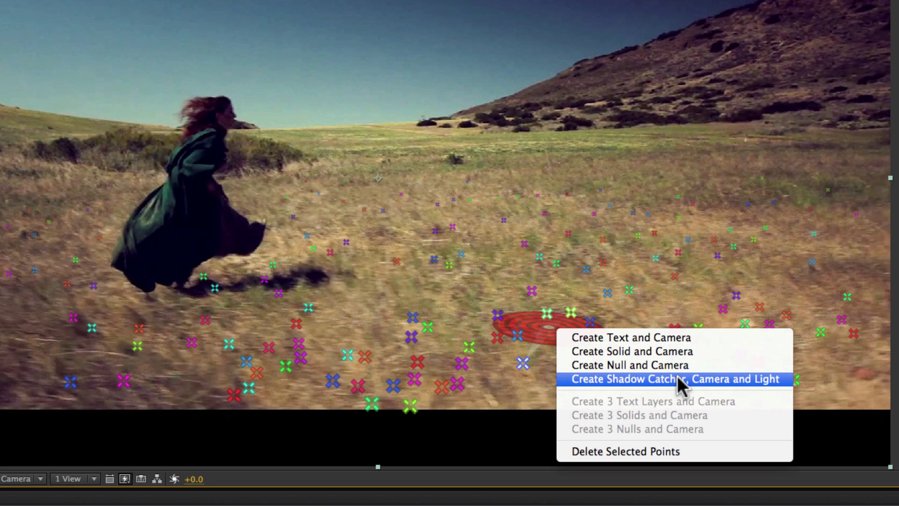
# Create a 3D text layer and tracker camera on the ground points, then scrub back to check
pyautogui.click(700, 339)
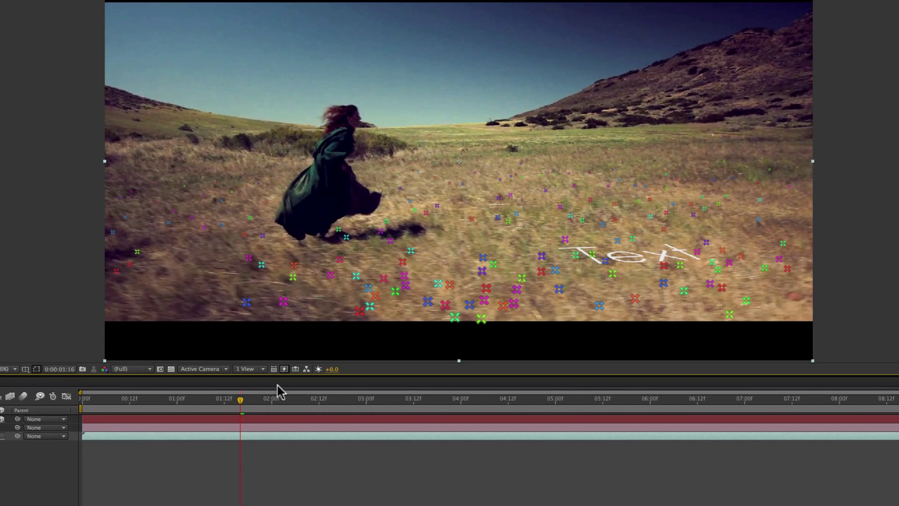
pyautogui.moveTo(242, 409); pyautogui.dragTo(259, 449)
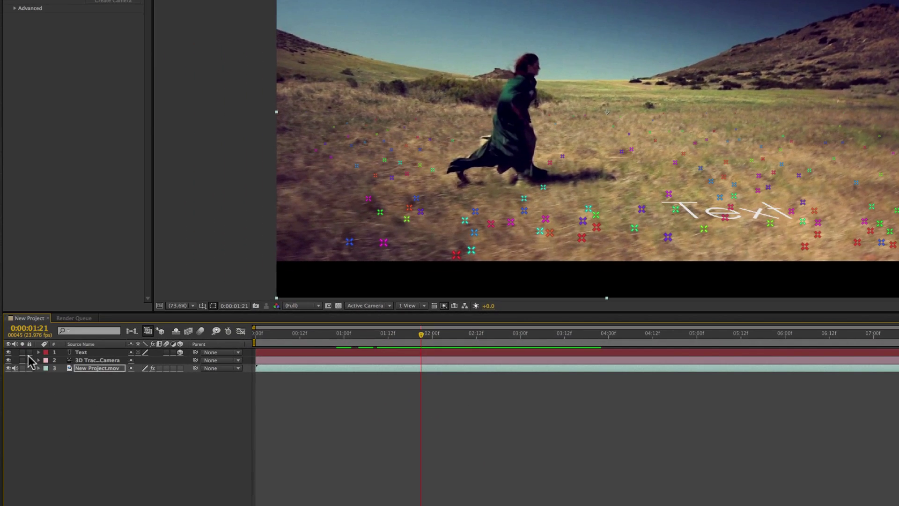
# Set the Text layer's X Rotation to 0x+82.0° in its Transform properties
pyautogui.click(38, 352)
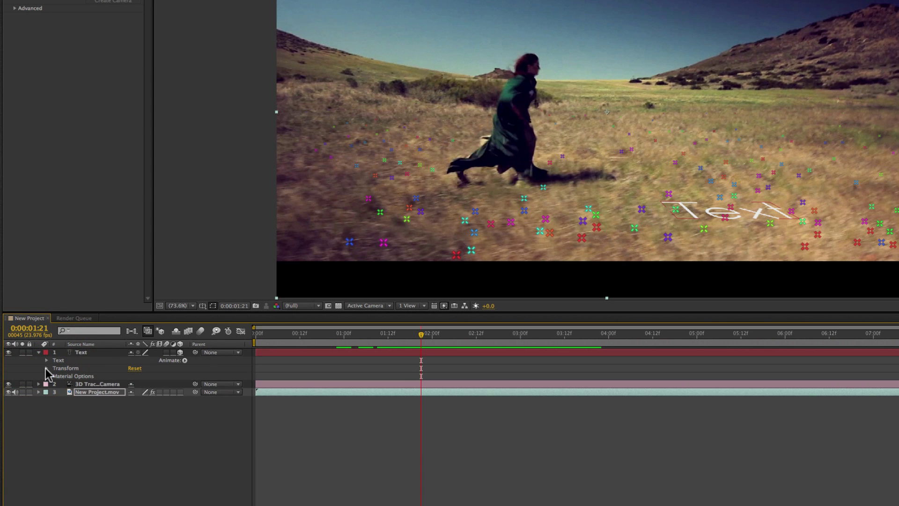
pyautogui.click(47, 368)
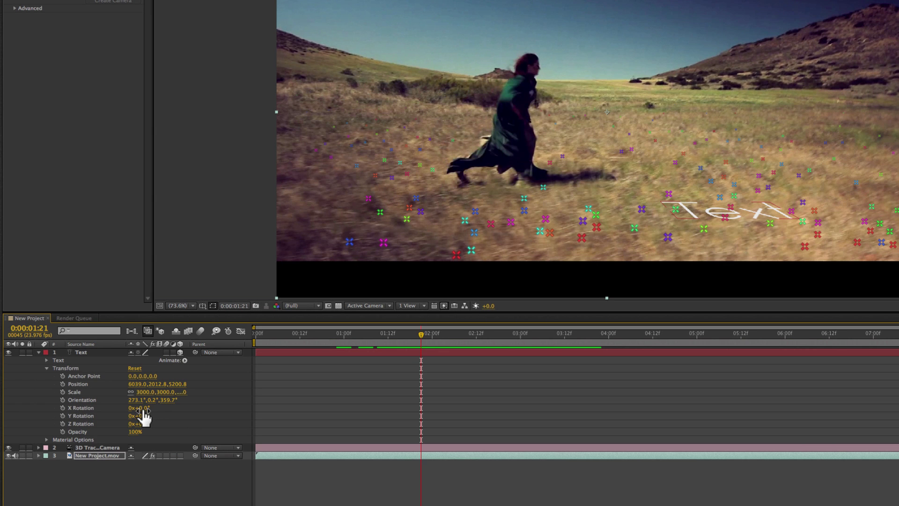
pyautogui.moveTo(143, 410); pyautogui.dragTo(187, 415)
pyautogui.moveTo(421, 334)
pyautogui.mouseDown()
pyautogui.moveTo(391, 336)
pyautogui.moveTo(435, 341)
pyautogui.moveTo(421, 337)
pyautogui.mouseUp()
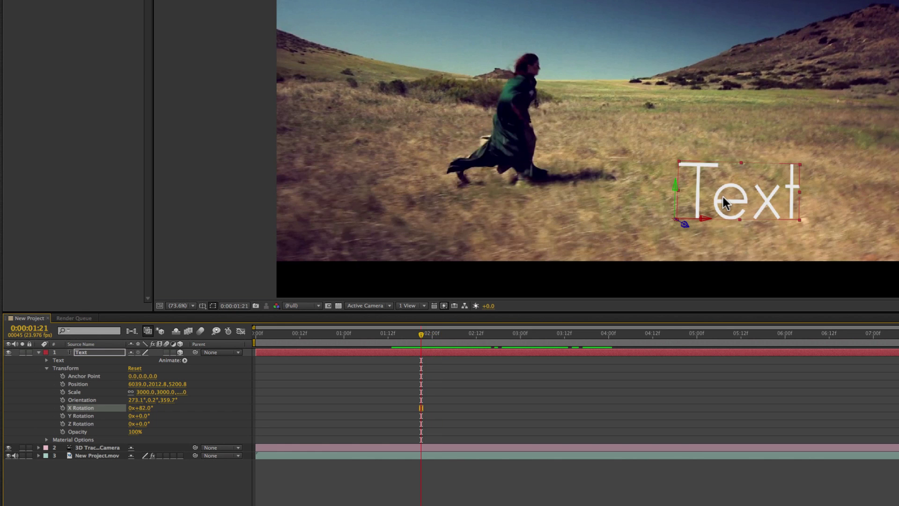
pyautogui.doubleClick(724, 197)
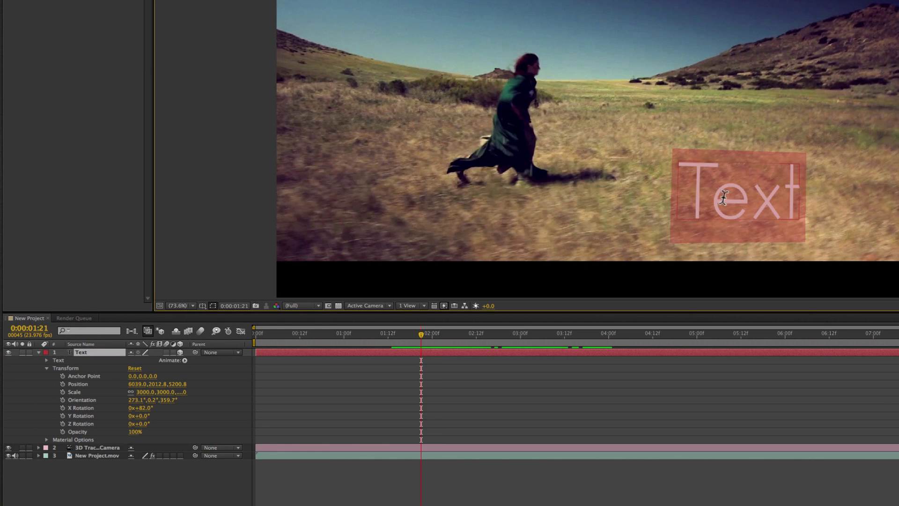
# Retype the word as 'Time Runner' and scrub the playhead to confirm it tracks
pyautogui.write('Time')
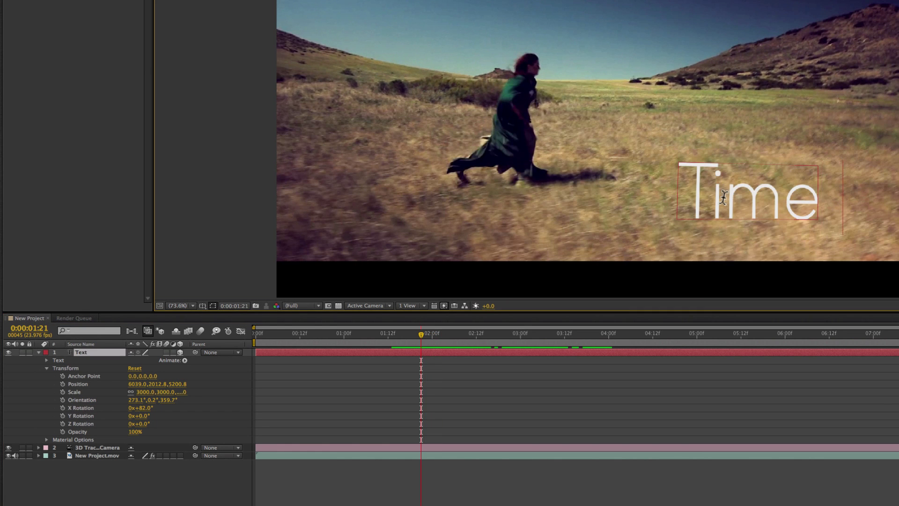
pyautogui.write(' Rur')
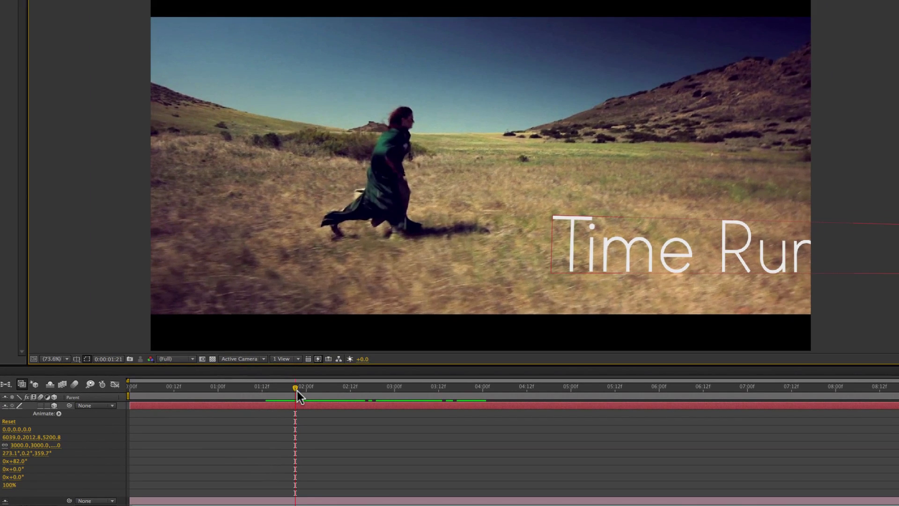
pyautogui.moveTo(423, 337); pyautogui.dragTo(413, 342)
pyautogui.moveTo(287, 392); pyautogui.dragTo(471, 409)
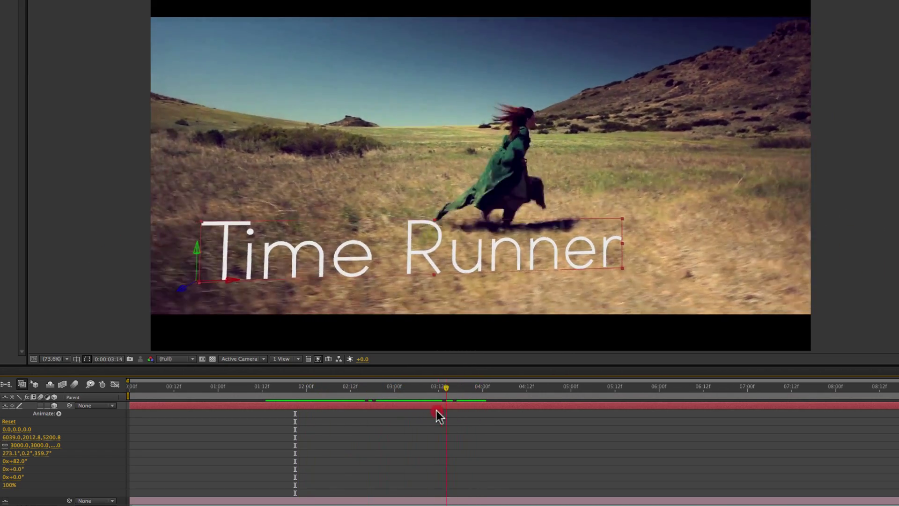
pyautogui.moveTo(437, 410); pyautogui.dragTo(398, 403)
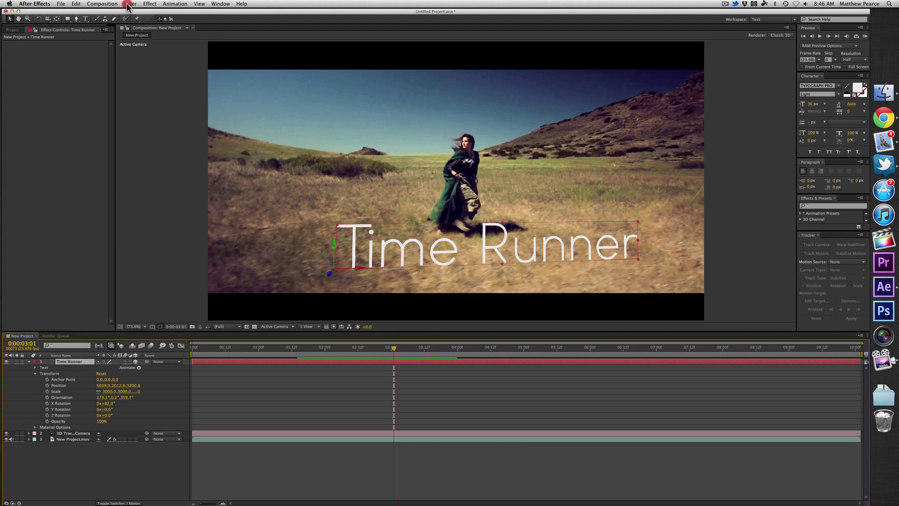
# Add a new mask to the Time Runner layer and drag its top edge down to the text's base
pyautogui.click(128, 4)
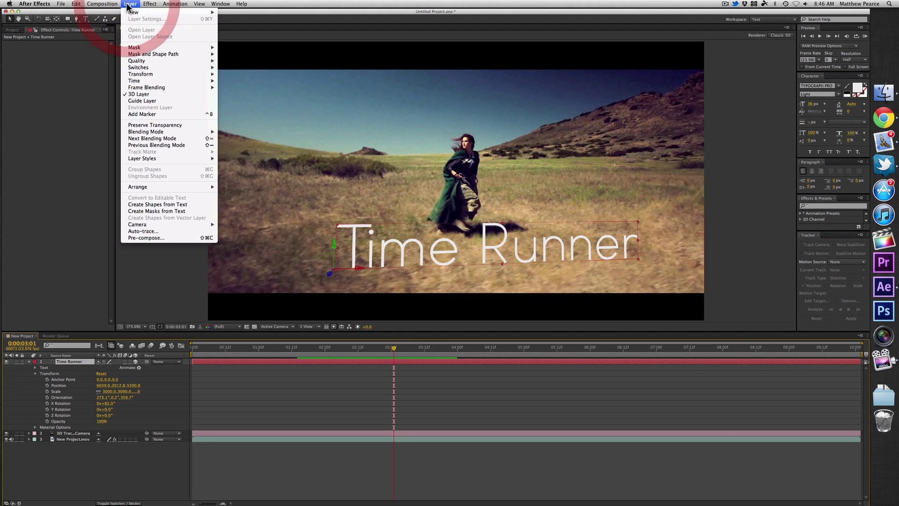
pyautogui.moveTo(137, 48)
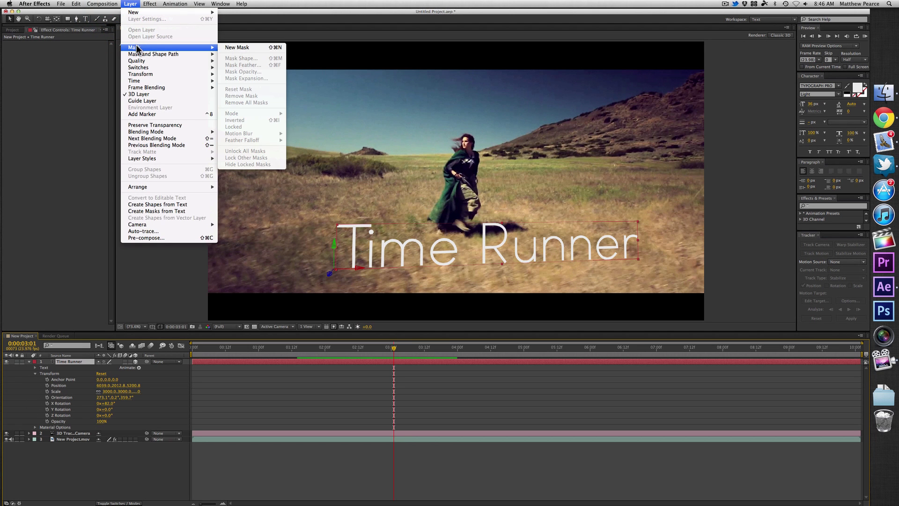
pyautogui.click(234, 48)
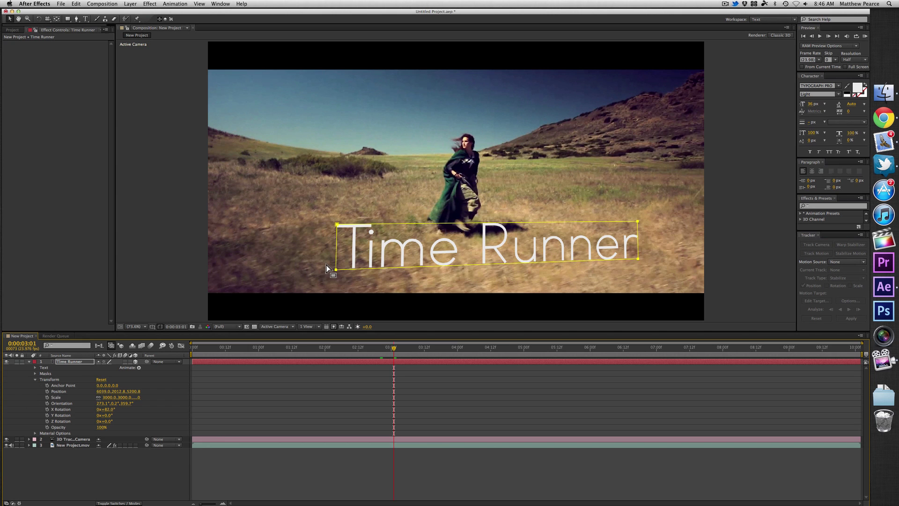
pyautogui.click(322, 269)
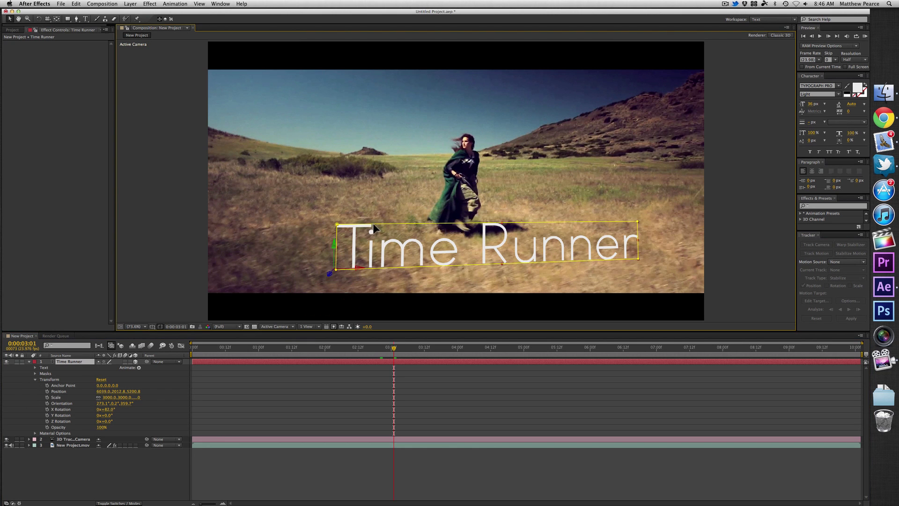
pyautogui.moveTo(373, 223)
pyautogui.mouseDown()
pyautogui.moveTo(374, 256)
pyautogui.moveTo(368, 257)
pyautogui.mouseUp()
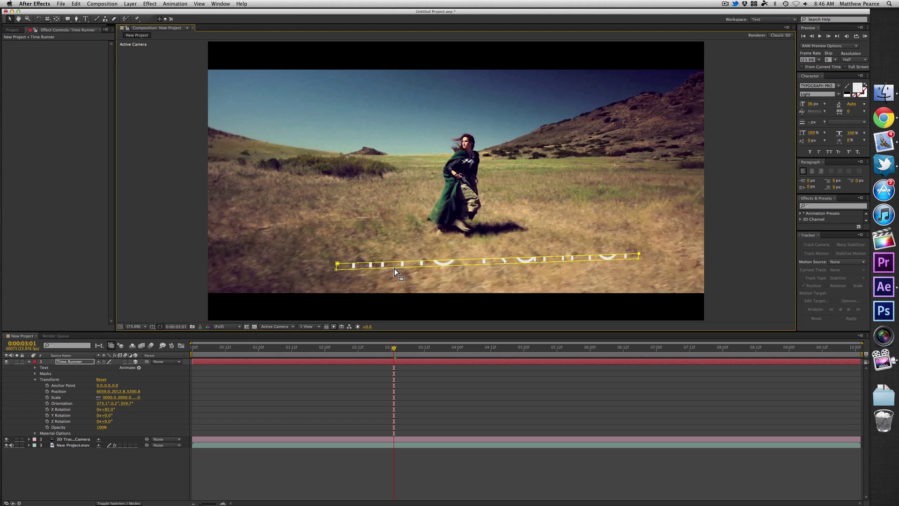
# Give Mask 1 a 4-pixel feather and Subtract mode, then deselect to preview
pyautogui.click(35, 373)
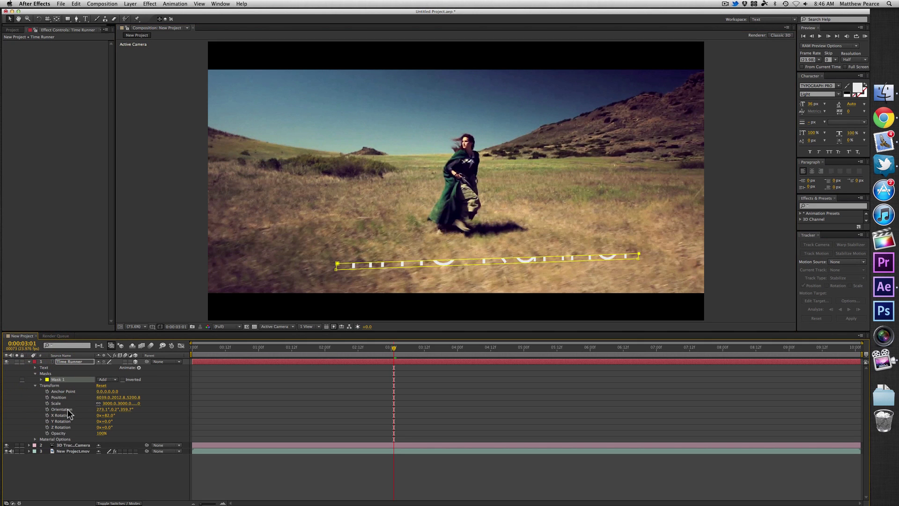
pyautogui.click(41, 379)
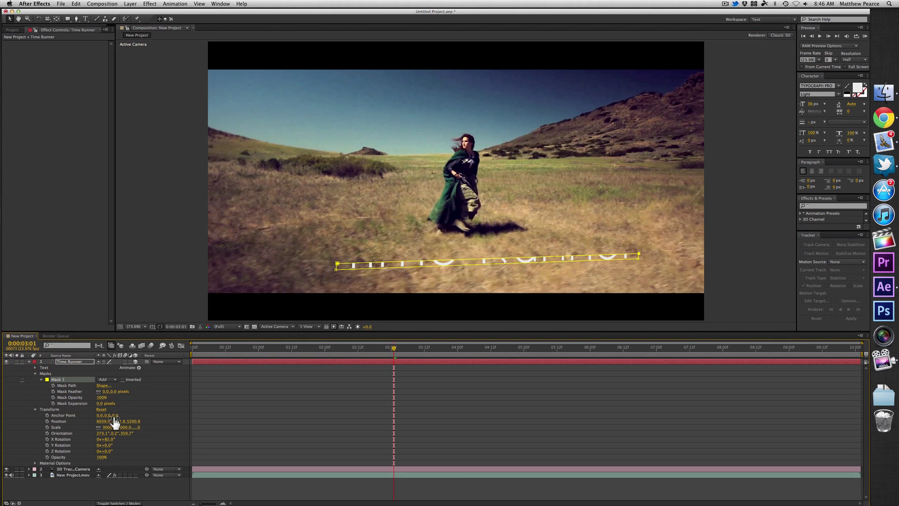
pyautogui.moveTo(112, 392); pyautogui.dragTo(119, 391)
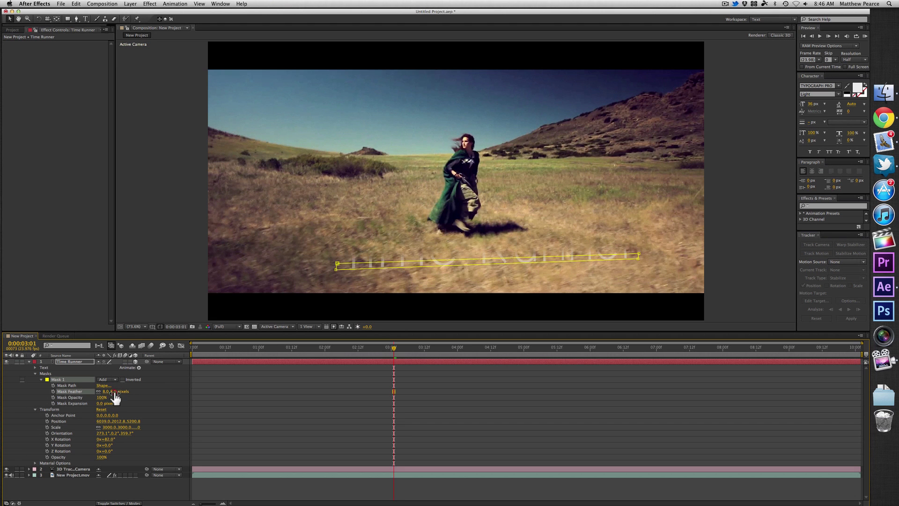
pyautogui.click(107, 379)
pyautogui.click(115, 398)
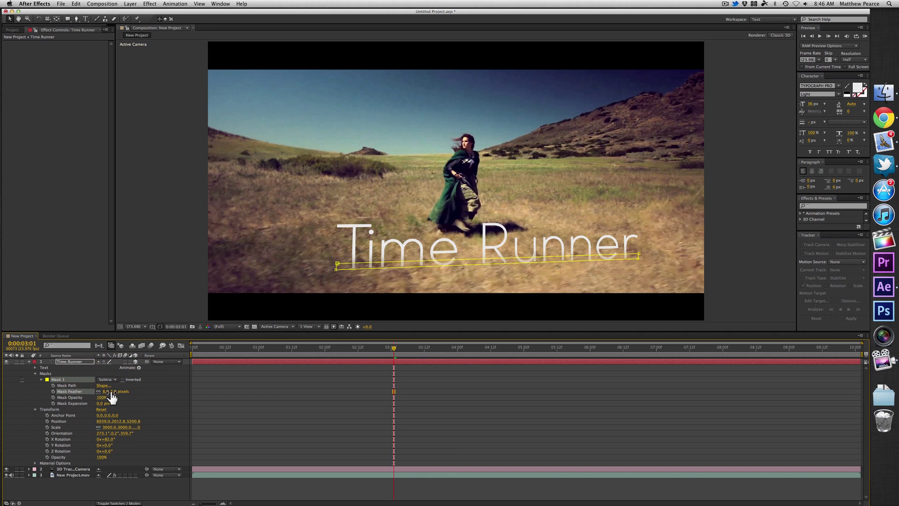
pyautogui.click(271, 437)
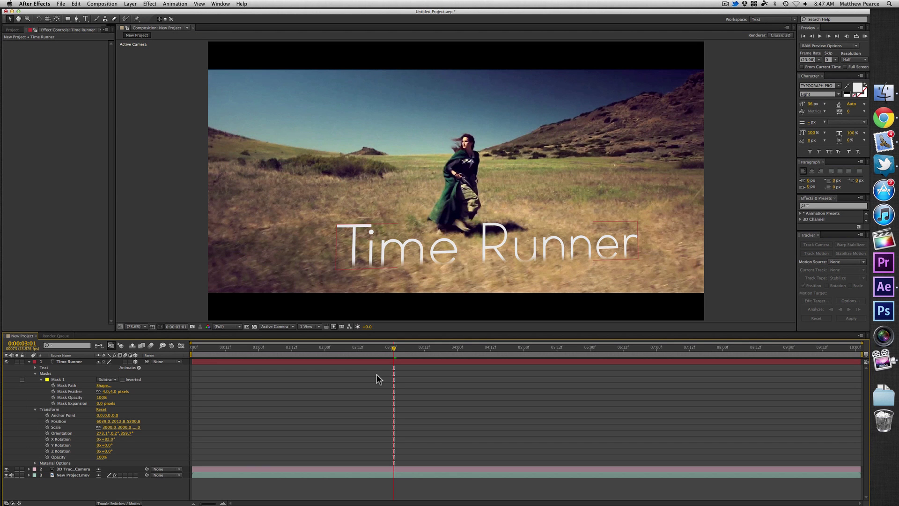
pyautogui.moveTo(394, 348); pyautogui.dragTo(395, 375)
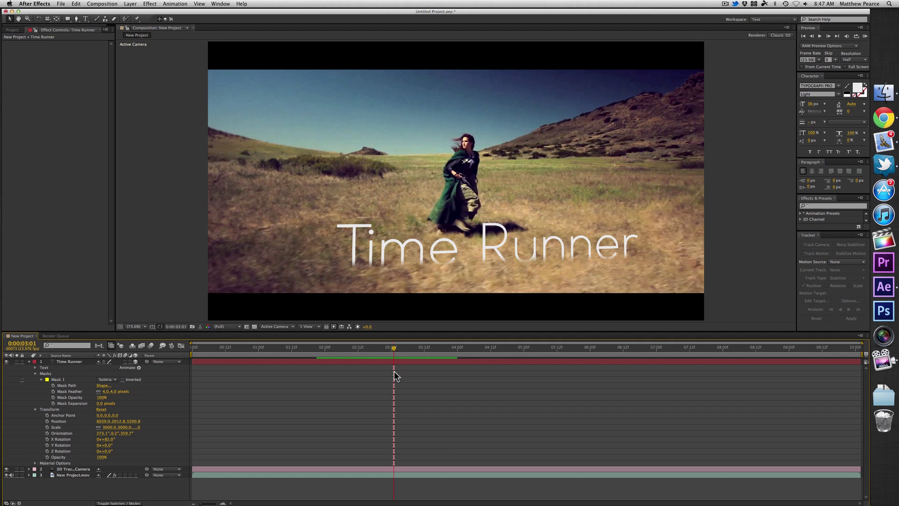